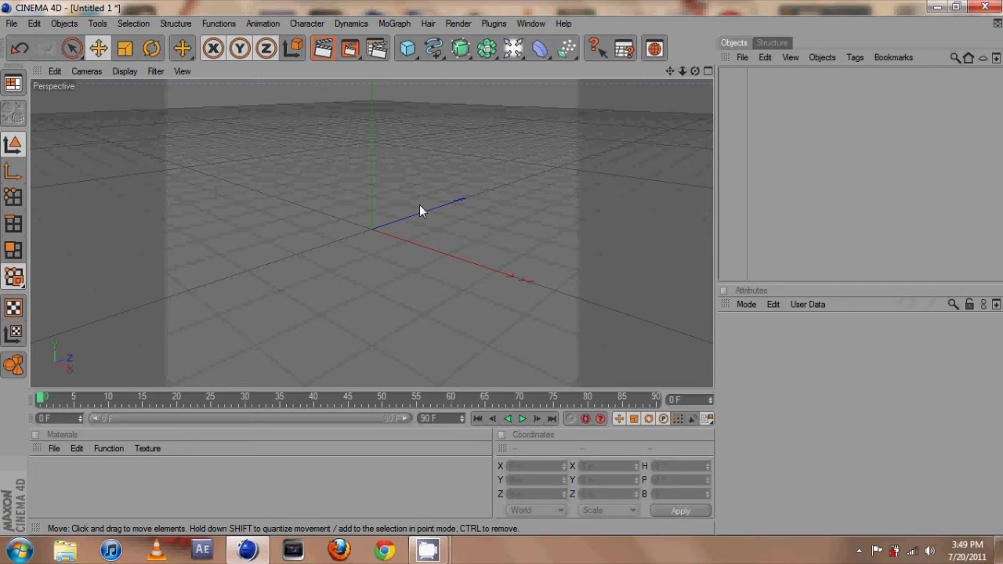
Step: Add a sphere to the scene and raise it to about 216 m on the Y axis
click(408, 49)
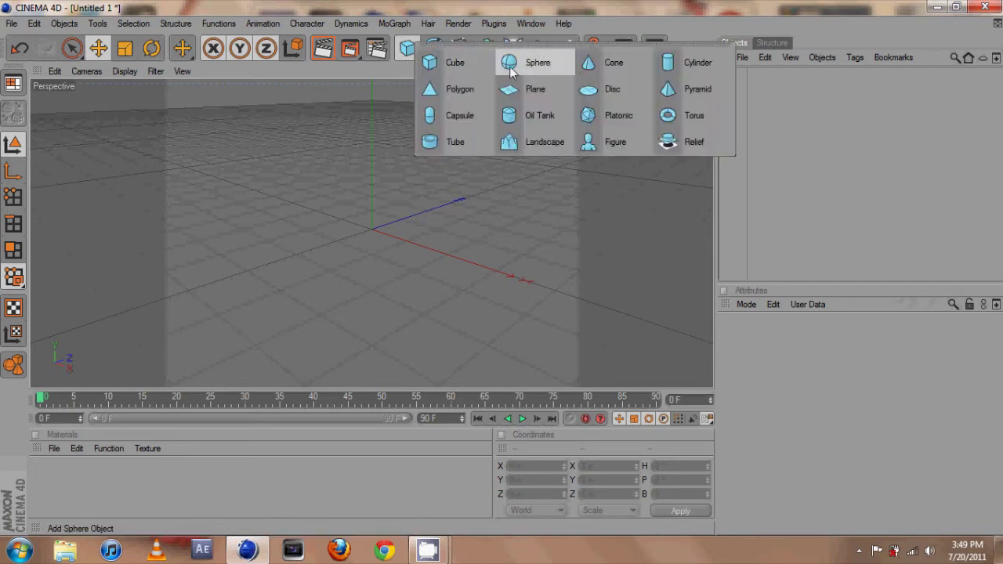
click(545, 69)
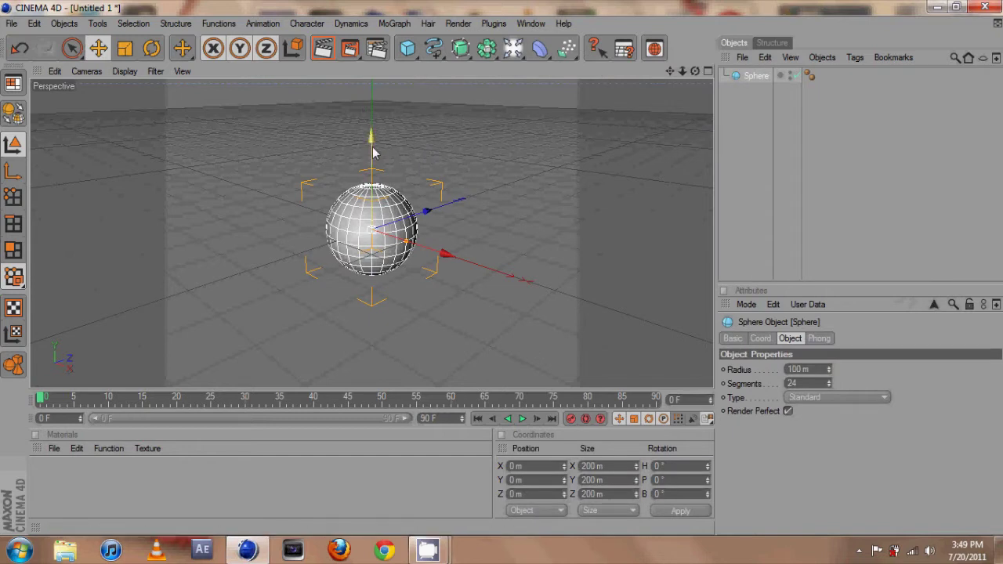
scroll(373, 153, down, 3)
drag(371, 130, 372, 88)
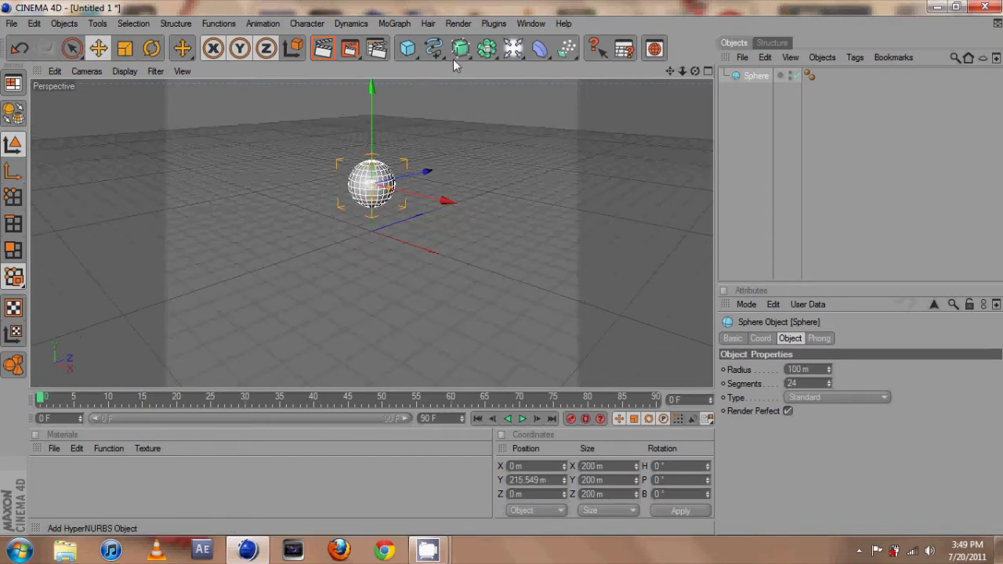
Step: Add a plane above the sphere at about 573 m on the Y axis and scale it uniformly to about 476 m square
drag(408, 49, 536, 90)
drag(371, 163, 503, 268)
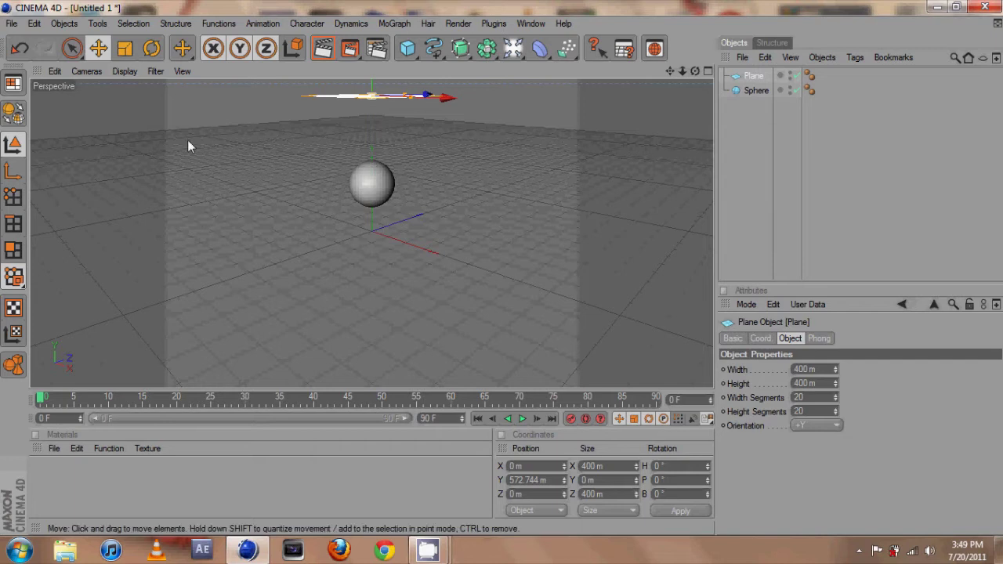
key(t)
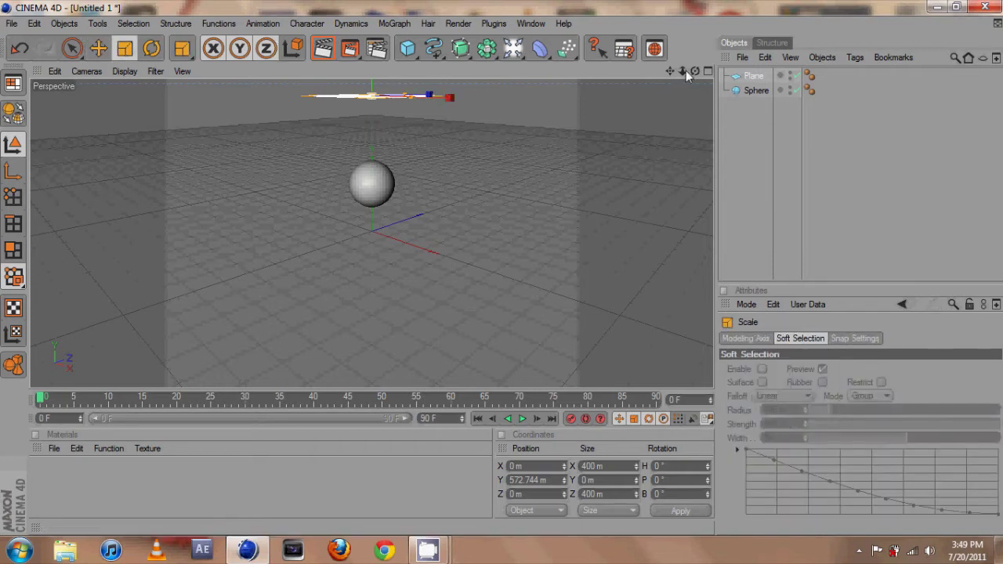
drag(686, 75, 321, 175)
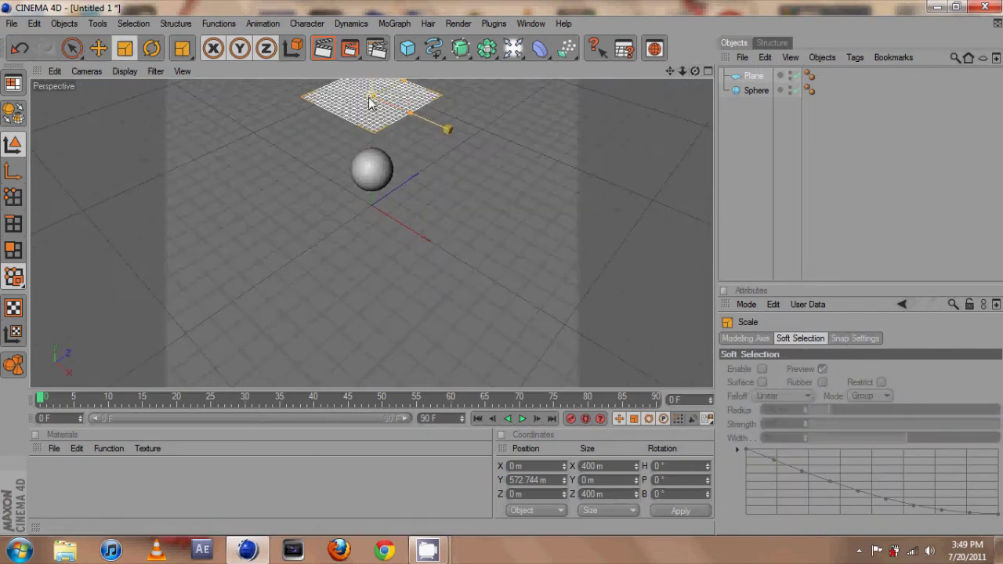
drag(371, 102, 511, 127)
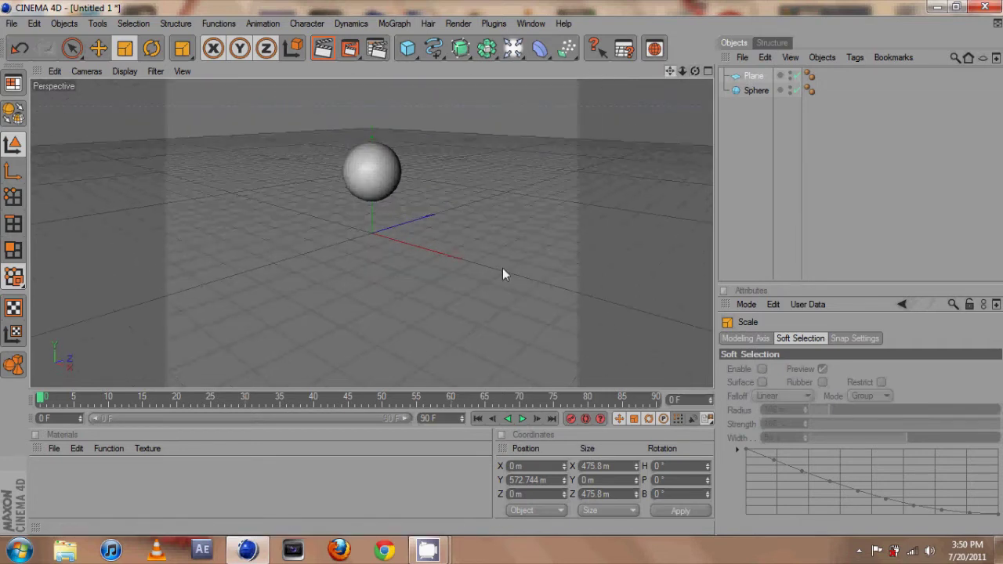
alt+drag(503, 268, 503, 268)
scroll(388, 255, up, 2)
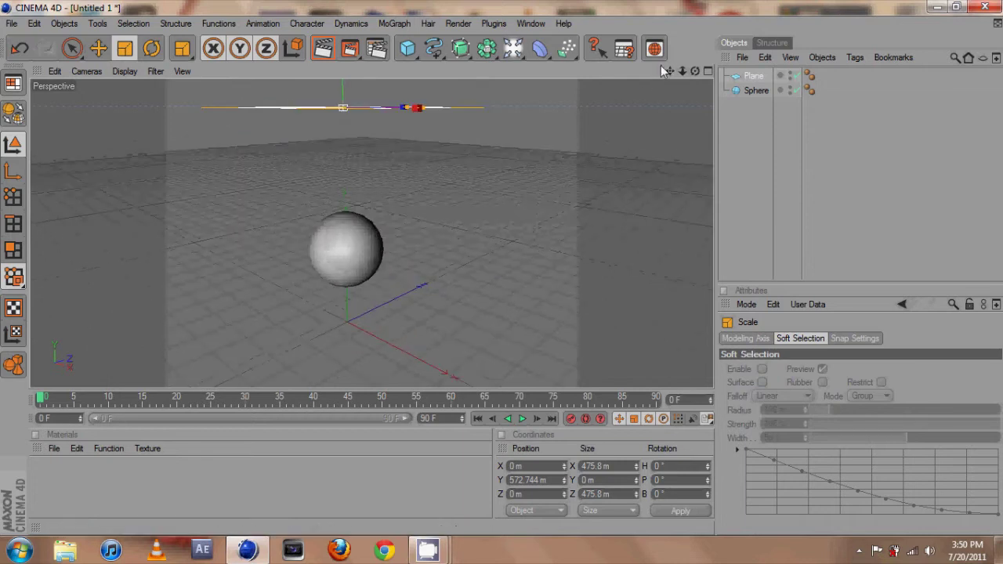
mouse_move(669, 72)
mouse_down()
mouse_move(502, 268)
mouse_move(669, 71)
mouse_up()
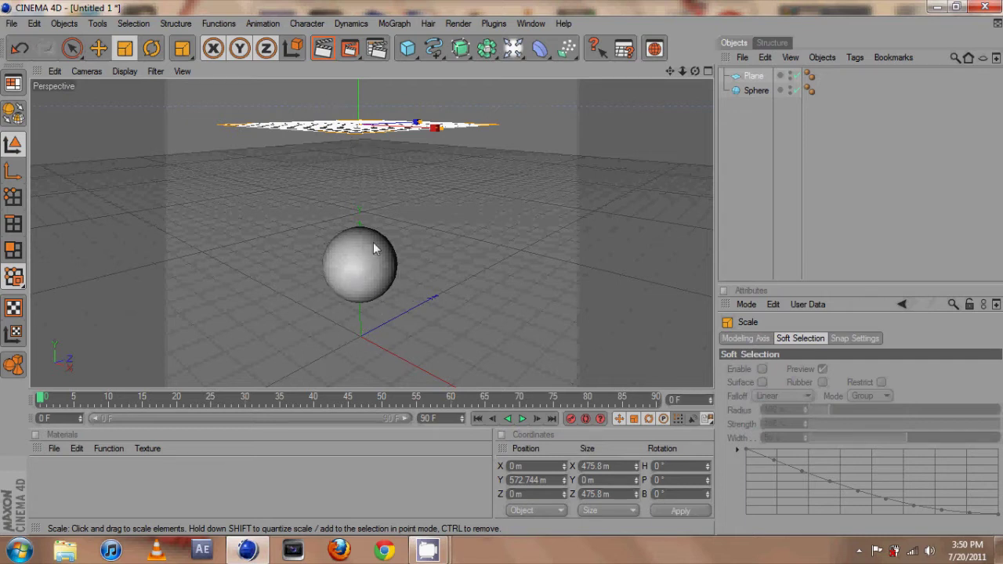
Step: Assign a Clothilde Cloth tag to the plane
right_click(752, 76)
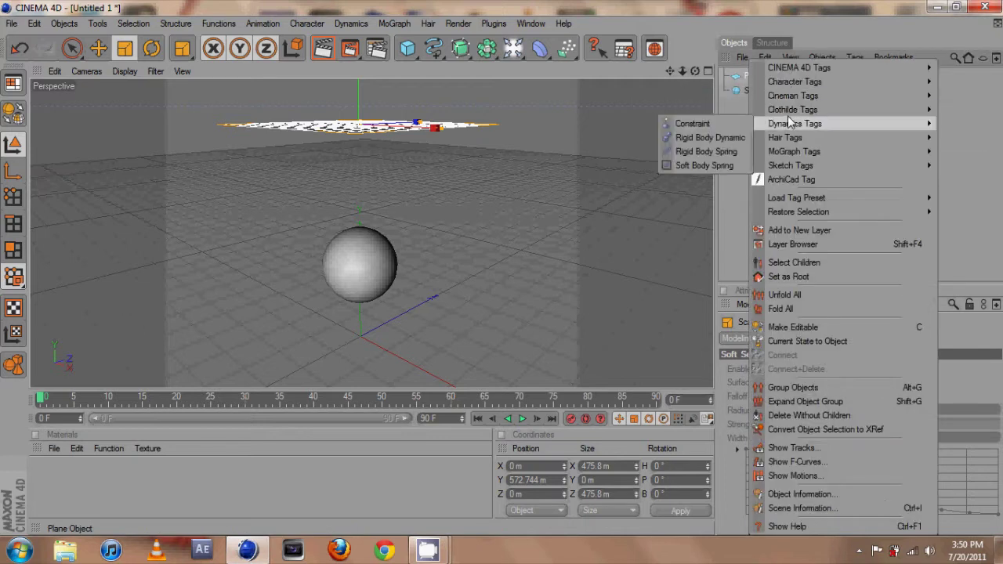
mouse_move(790, 112)
click(956, 123)
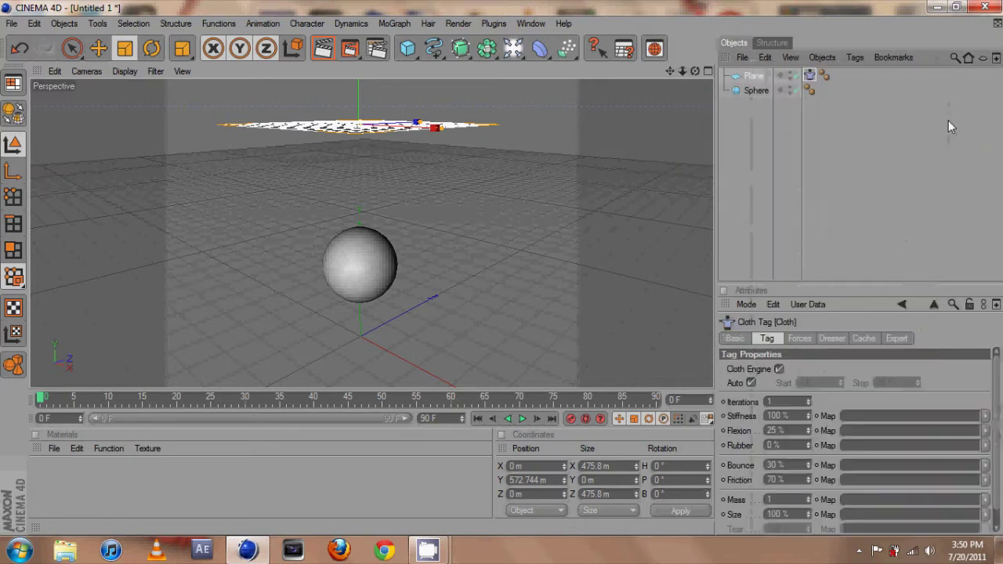
Step: Assign a Clothilde Collider tag to the sphere
right_click(754, 92)
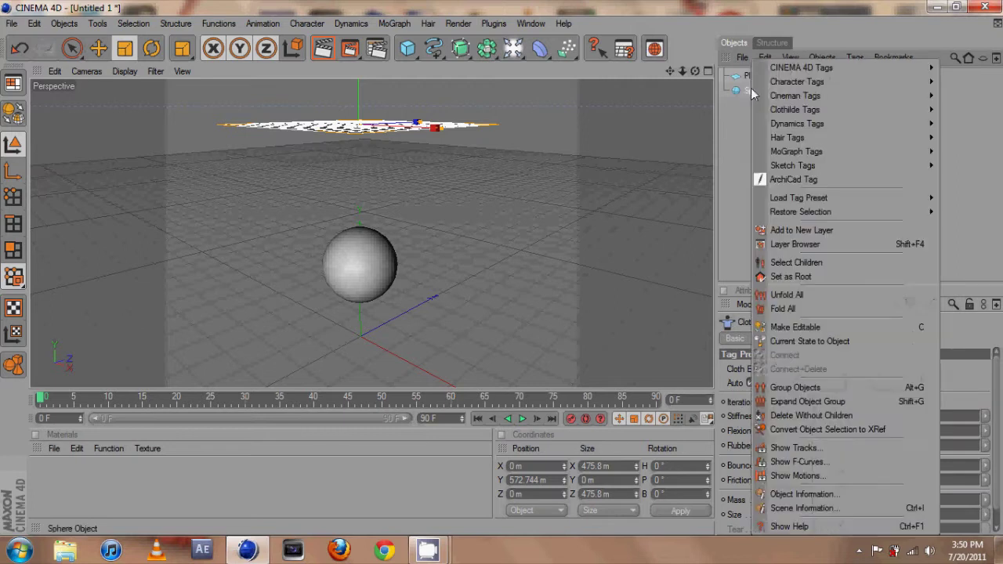
mouse_move(793, 110)
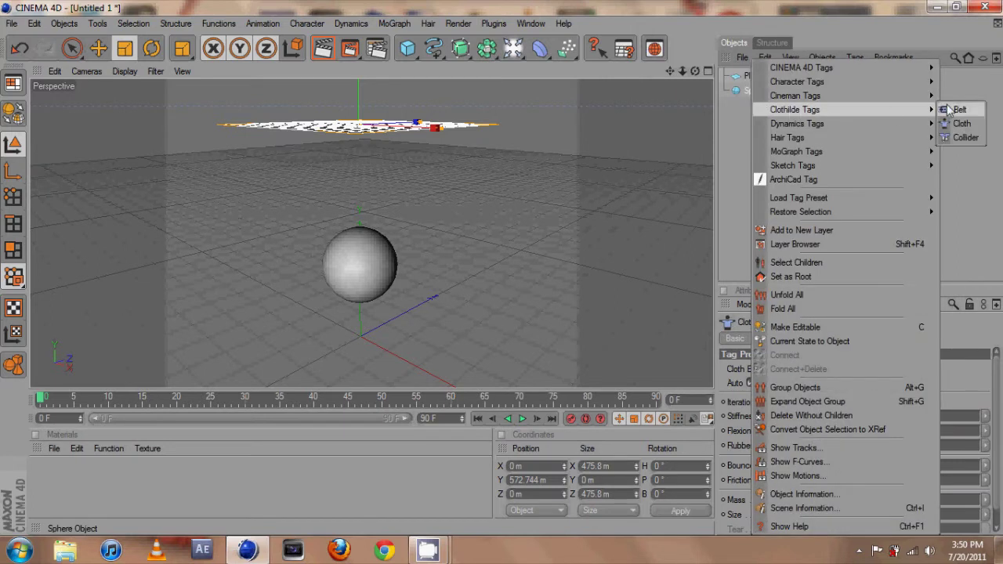
click(965, 137)
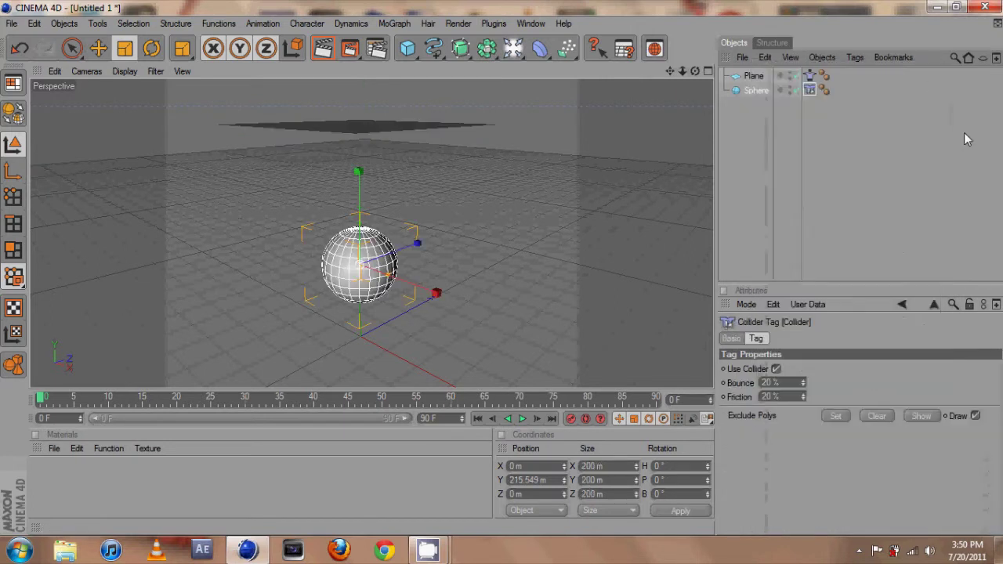
Step: Deselect the objects and play the animation to test the plane falling onto the sphere
click(502, 268)
click(522, 419)
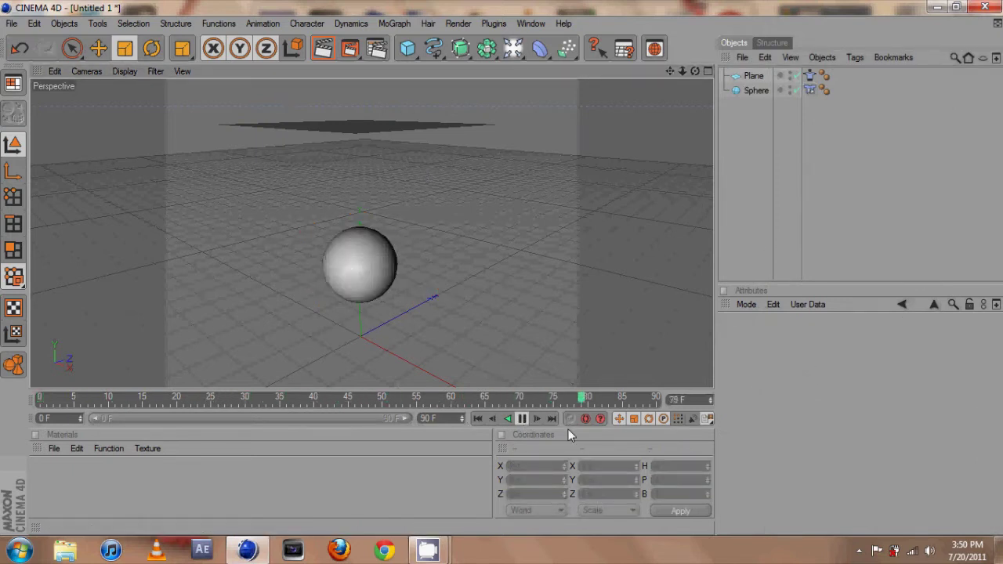
click(523, 419)
Step: Set the plane's width and height segments to 50 each and make the plane editable
click(754, 76)
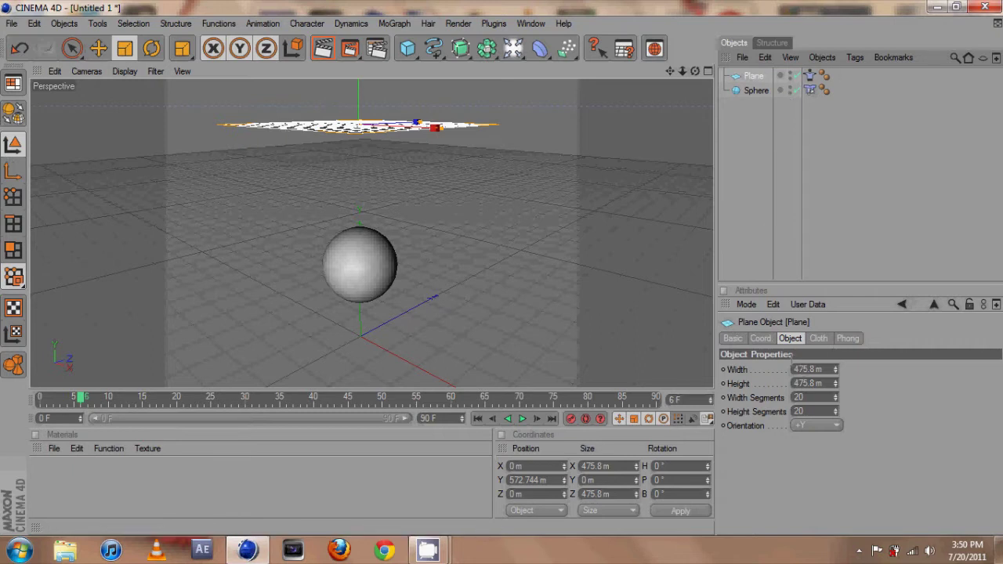
double_click(810, 397)
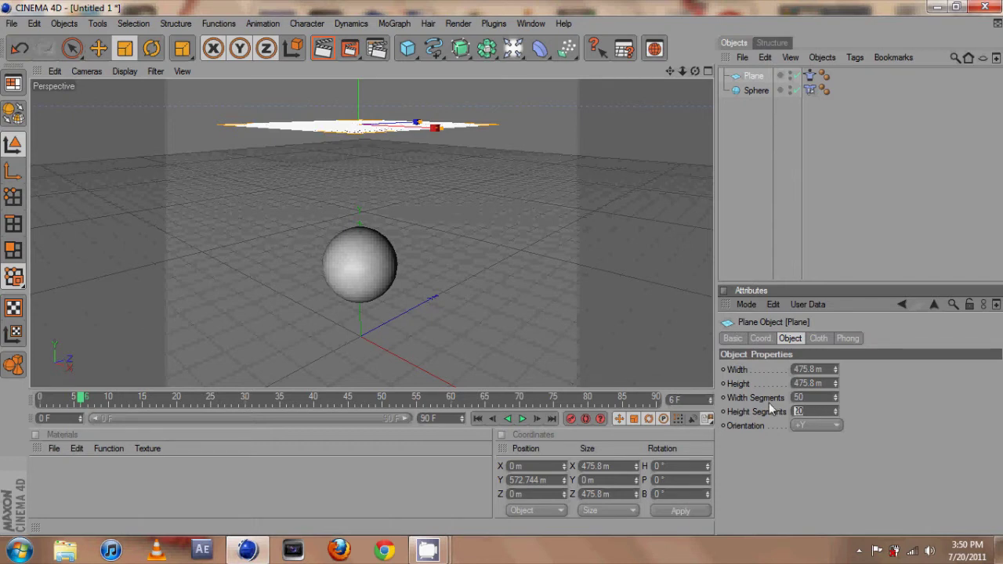
text(50)
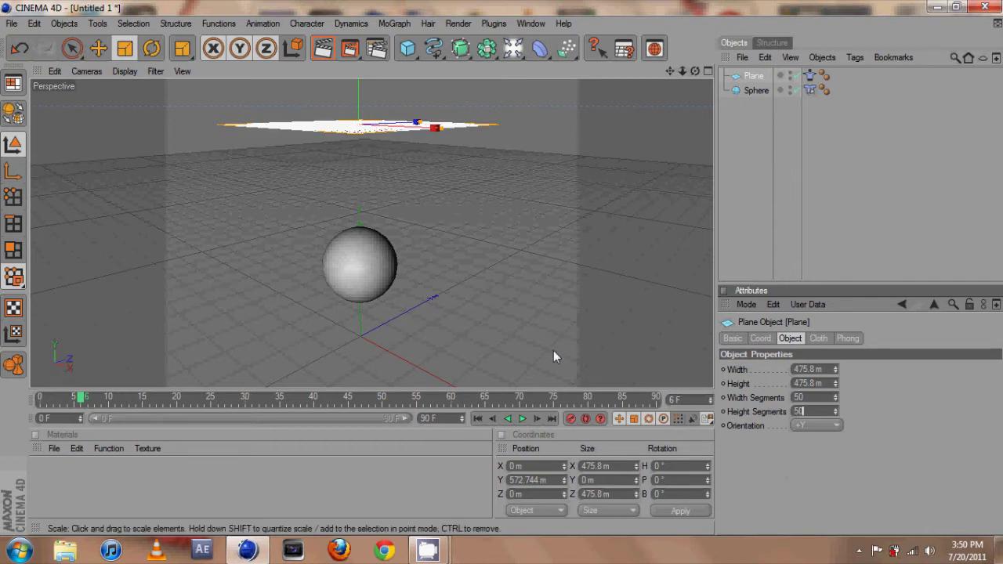
drag(694, 71, 503, 268)
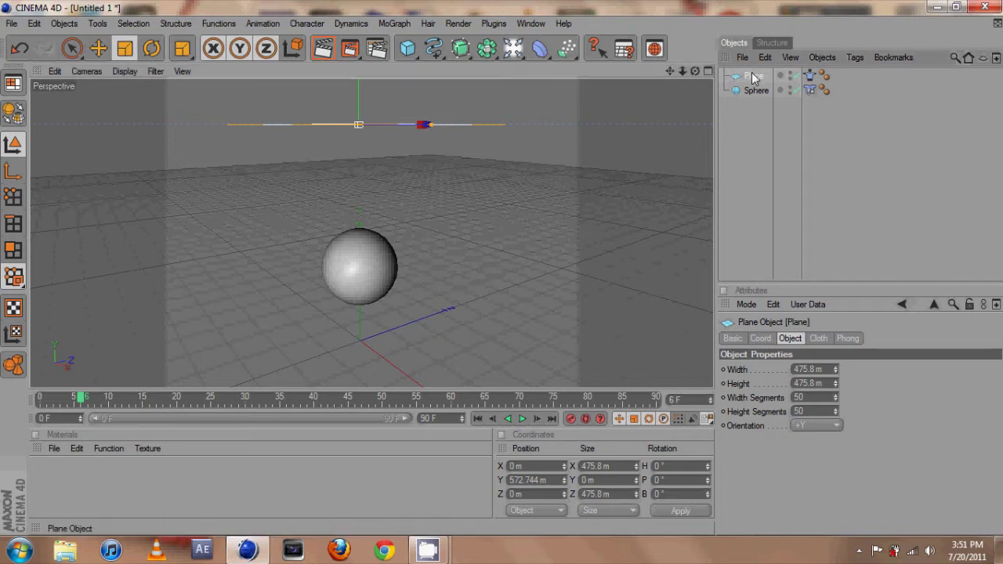
key(c)
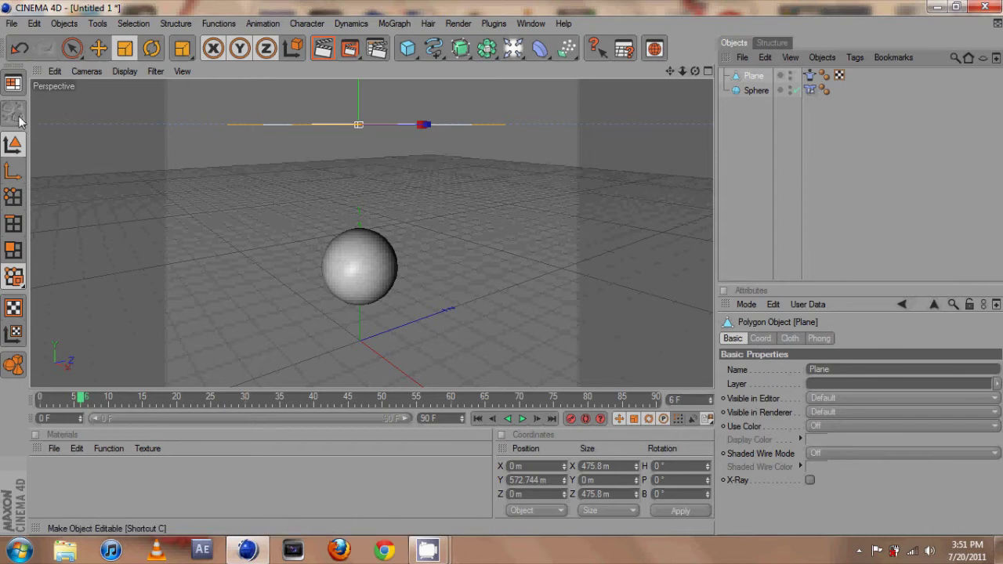
Step: Play the cloth simulation to check how the plane drapes over the sphere, and render a frame in the active view
click(522, 420)
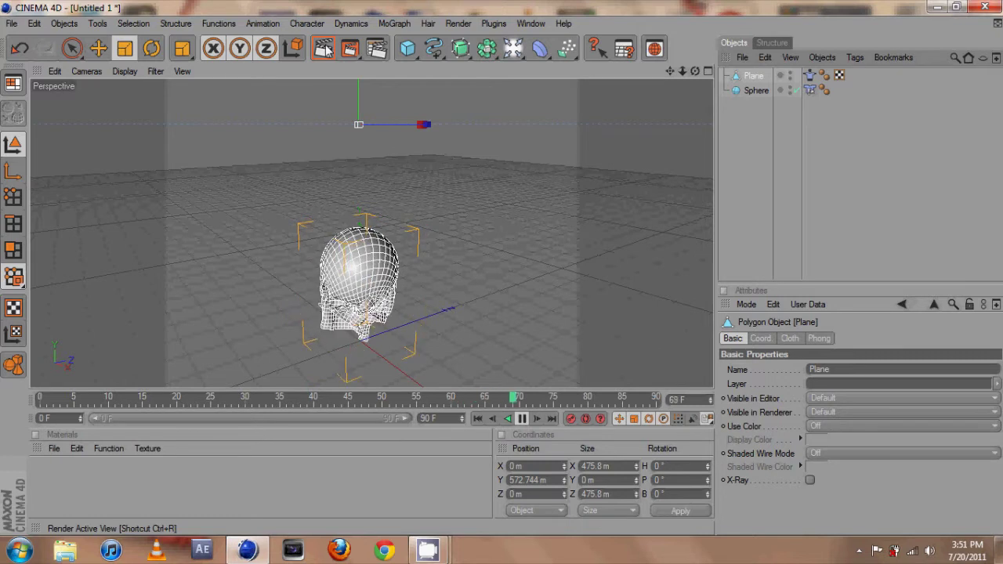
click(325, 48)
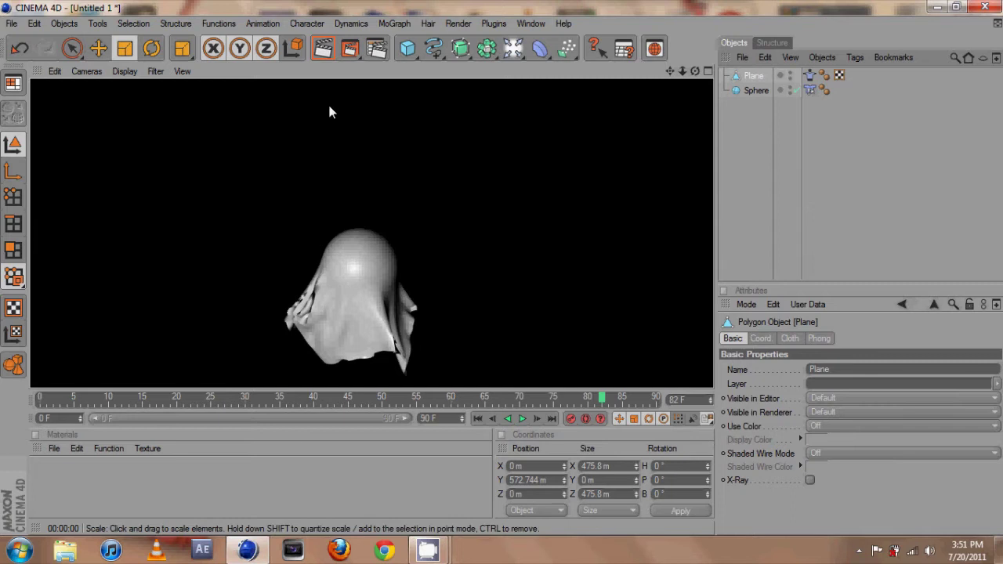
click(523, 418)
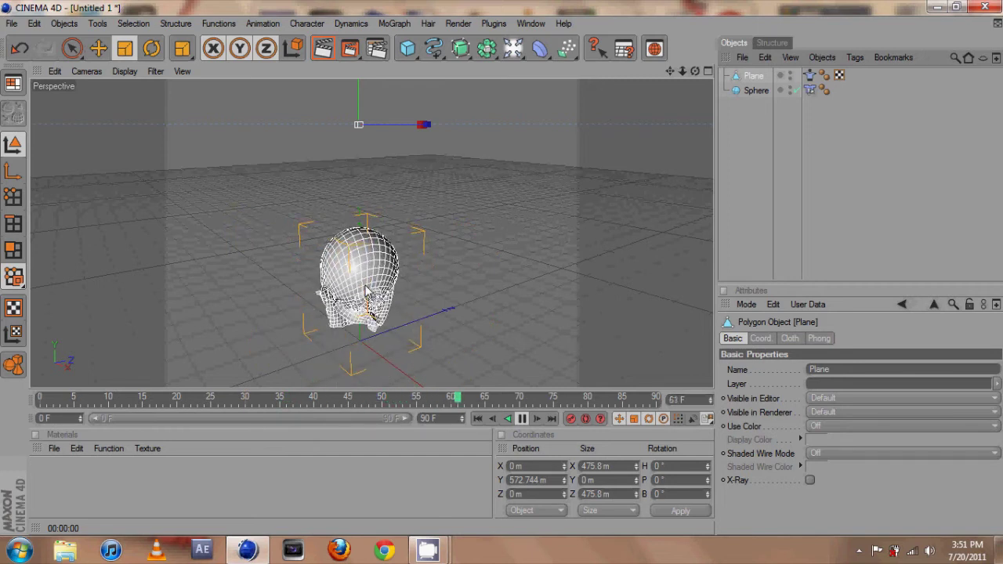
click(523, 419)
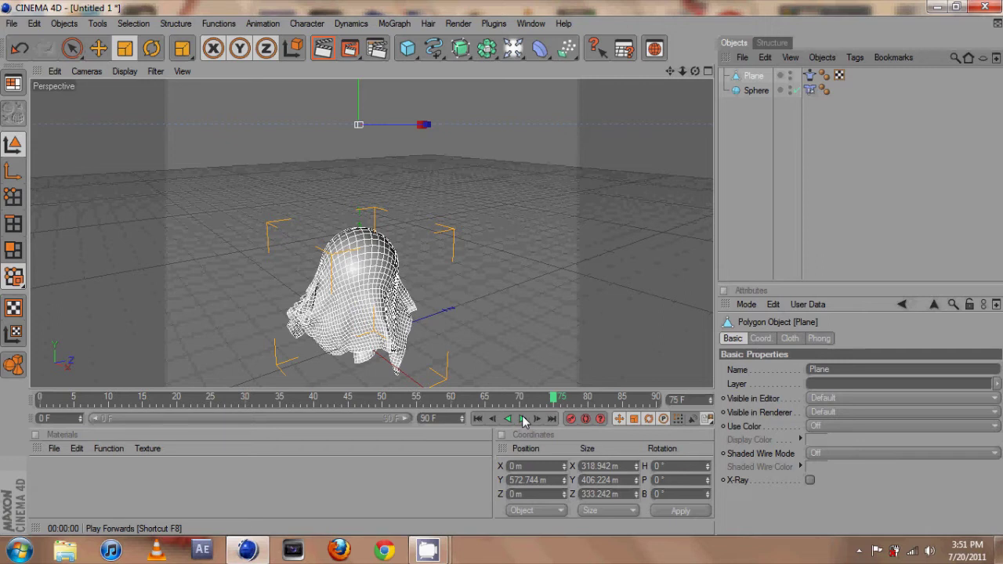
Step: Delete the plane and the sphere and return the timeline to frame 0
ctrl+click(757, 90)
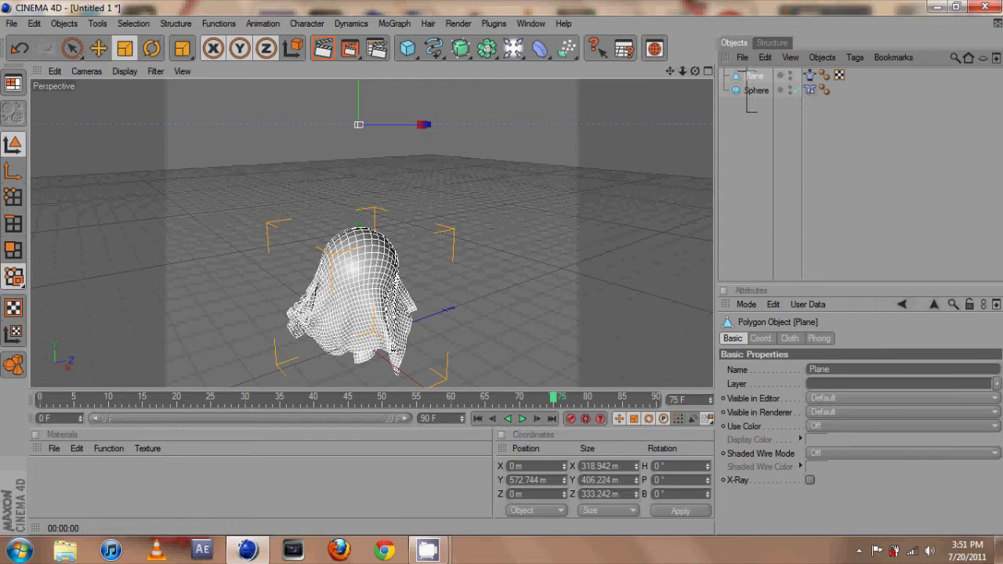
key(Delete)
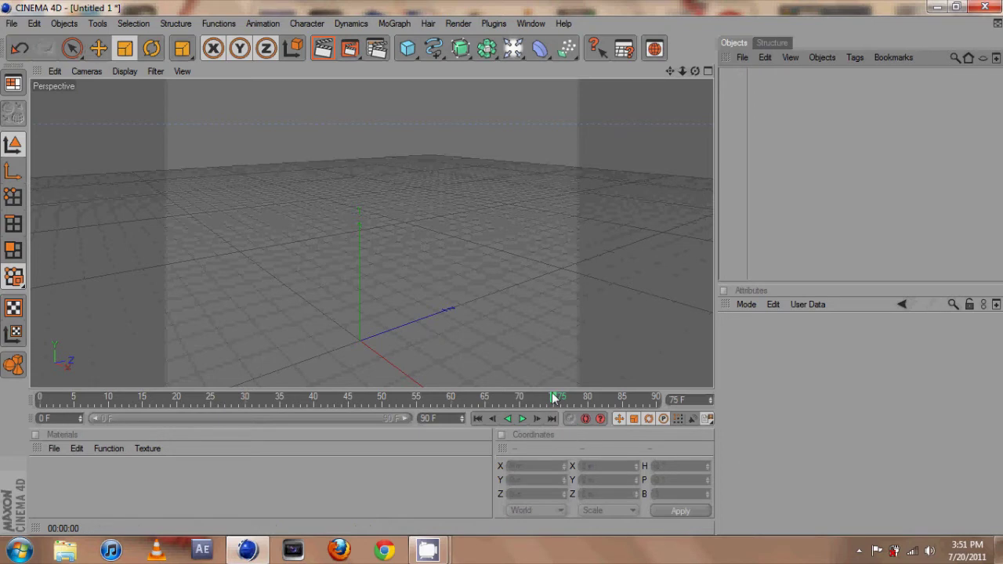
drag(554, 398, 35, 396)
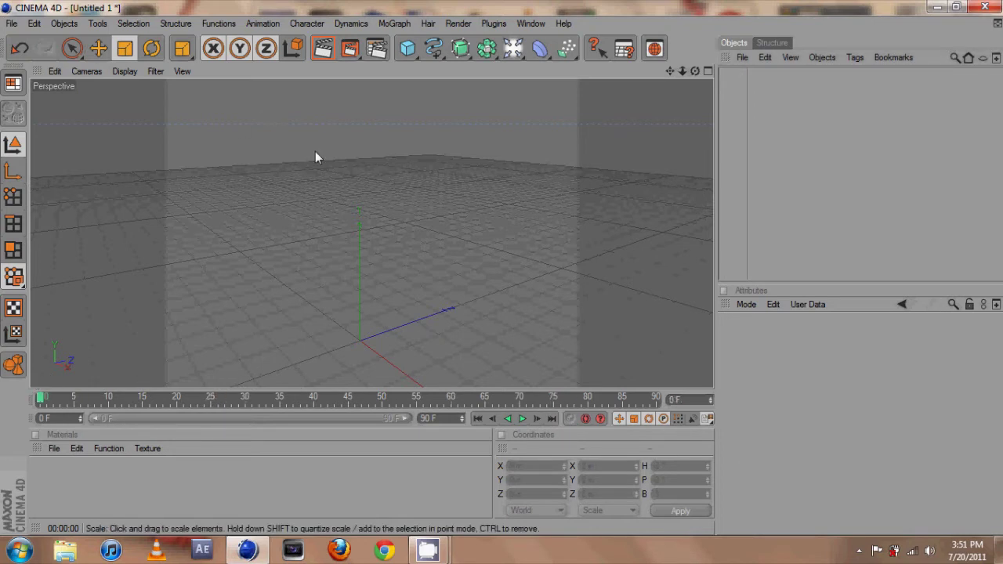
Step: Add a new plane at the origin and scale it to a rectangle about 319 m wide and 638 m high
drag(414, 48, 541, 82)
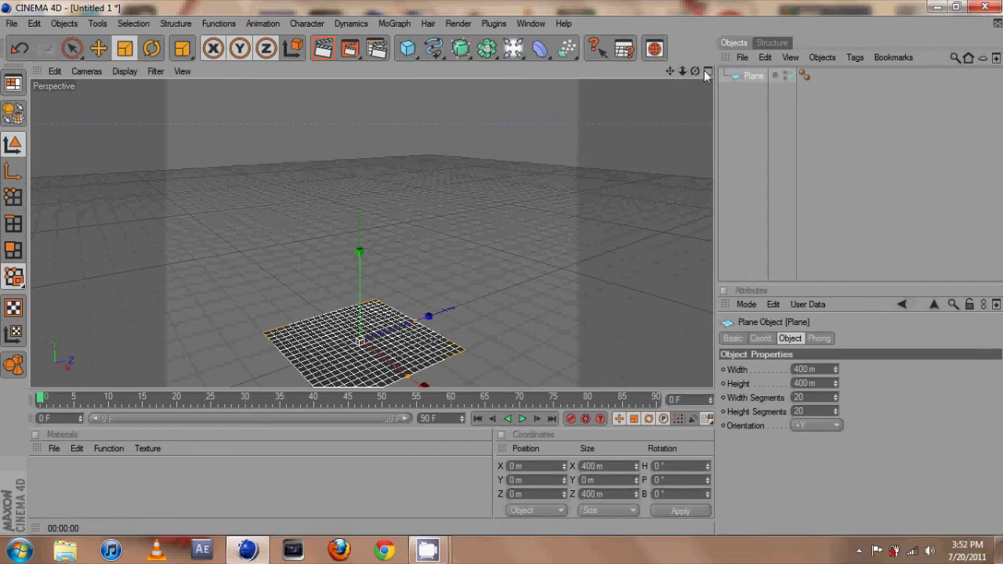
alt+drag(502, 259, 491, 190)
drag(673, 71, 502, 268)
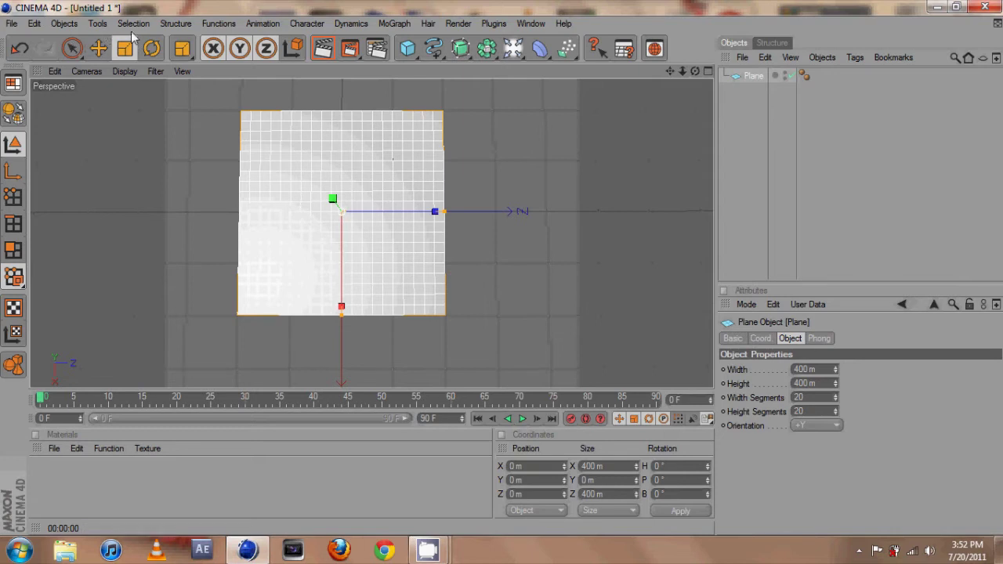
drag(443, 224, 506, 273)
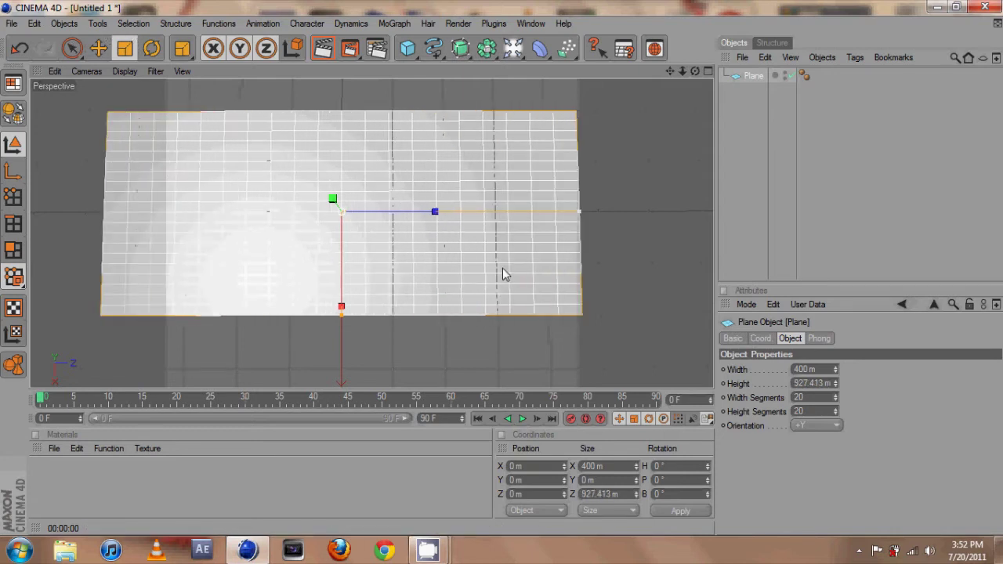
drag(343, 316, 504, 274)
drag(569, 217, 496, 275)
drag(672, 76, 504, 273)
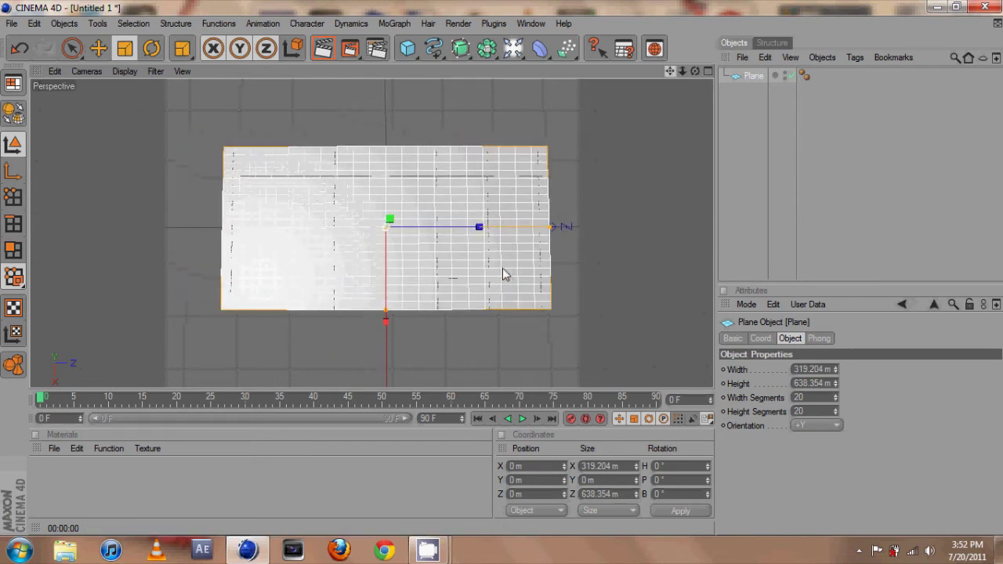
scroll(251, 195, up, 2)
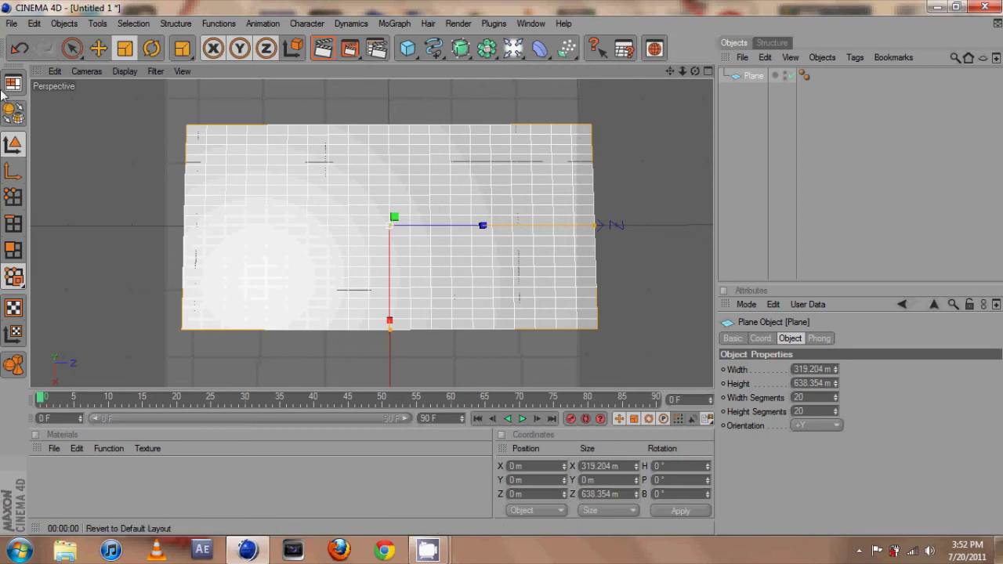
Step: Make the plane editable, add a Clothilde Cloth tag to it and open the tag's Dresser settings
click(13, 113)
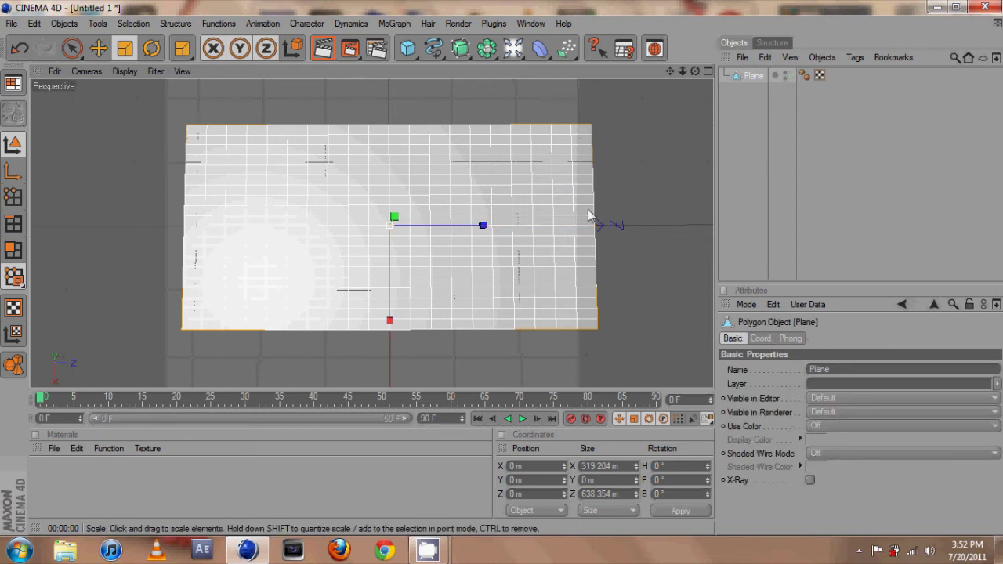
right_click(752, 78)
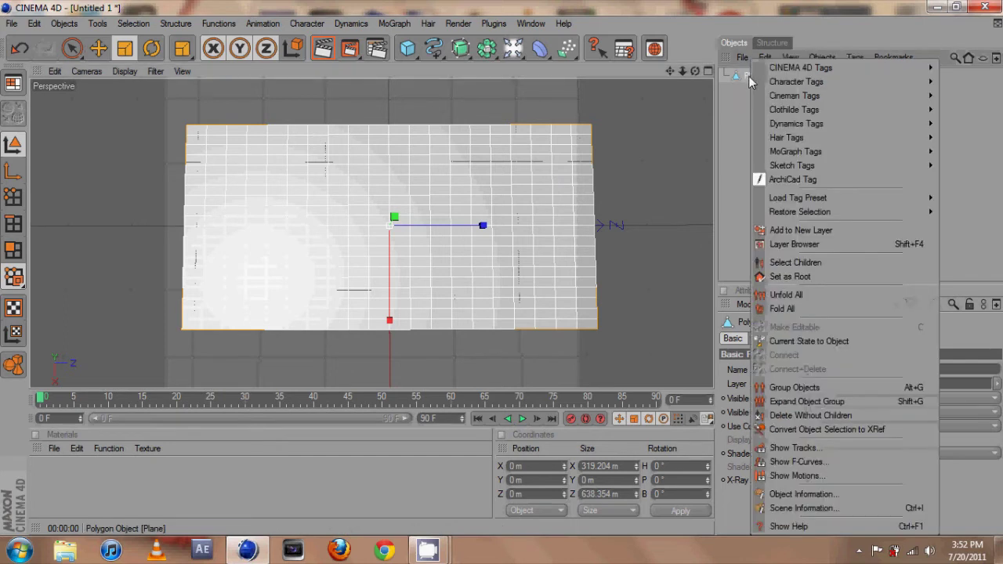
mouse_move(828, 110)
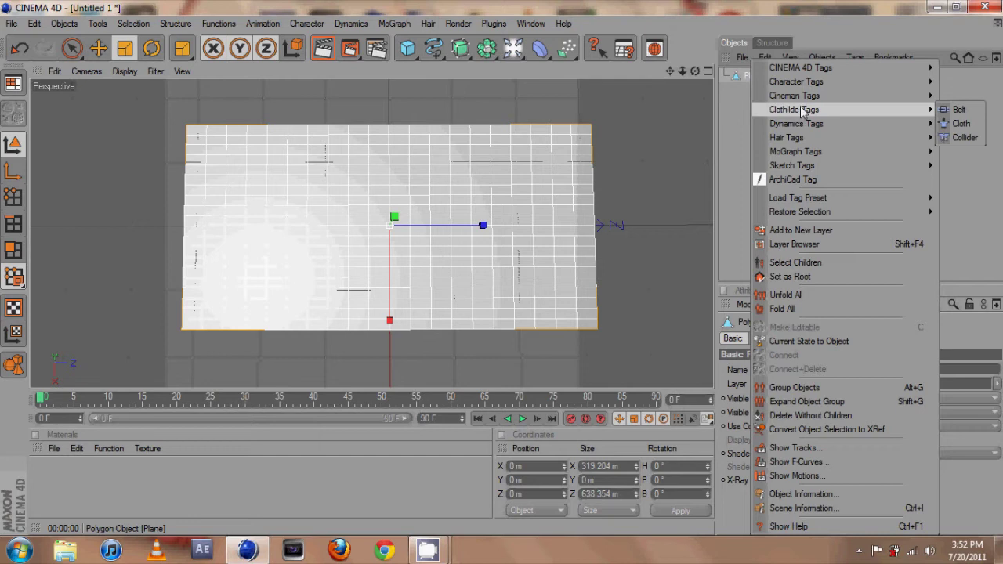
click(961, 123)
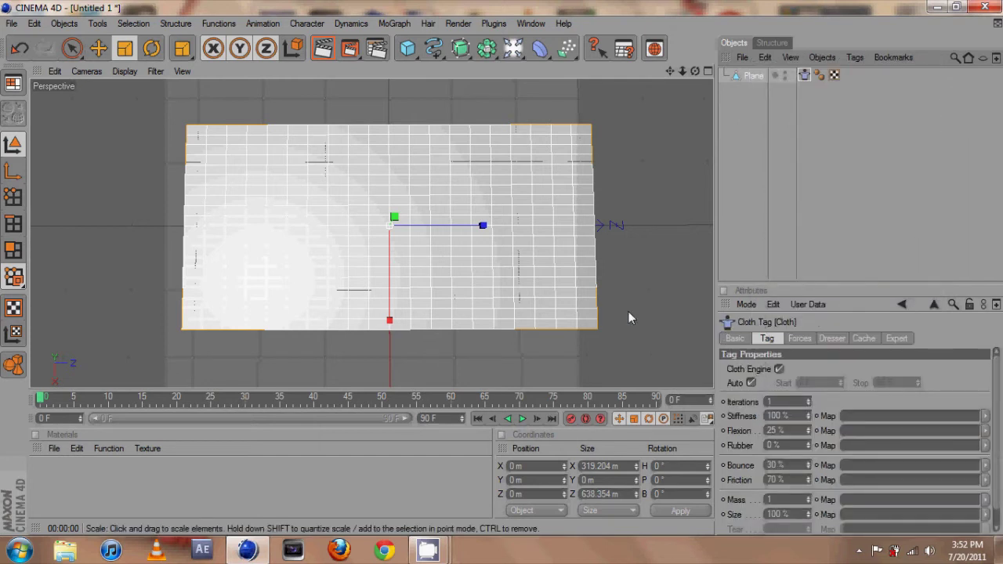
click(800, 339)
click(832, 342)
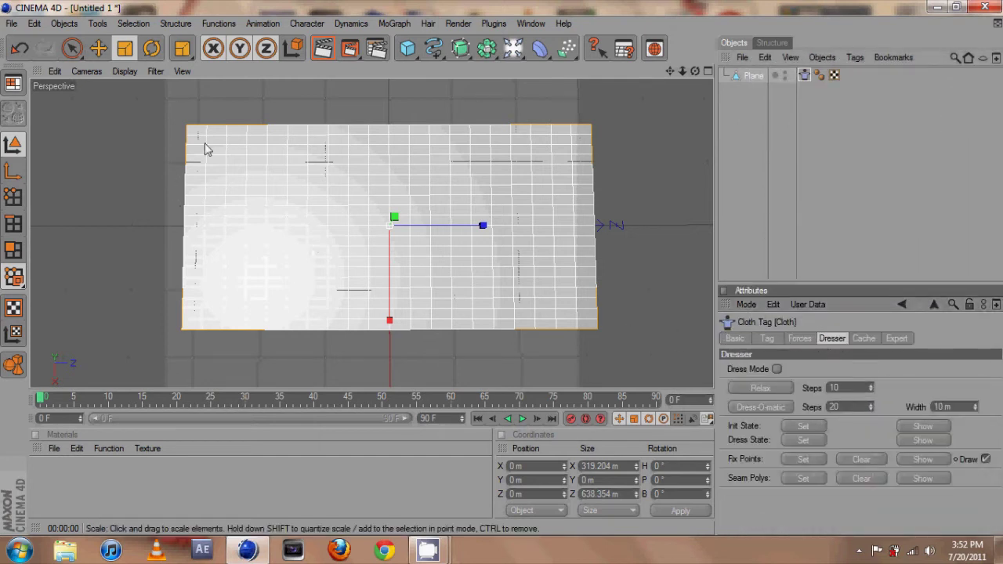
Step: Select the two corner points at the plane's negative Z end and set them as fix points in the Cloth tag
click(14, 199)
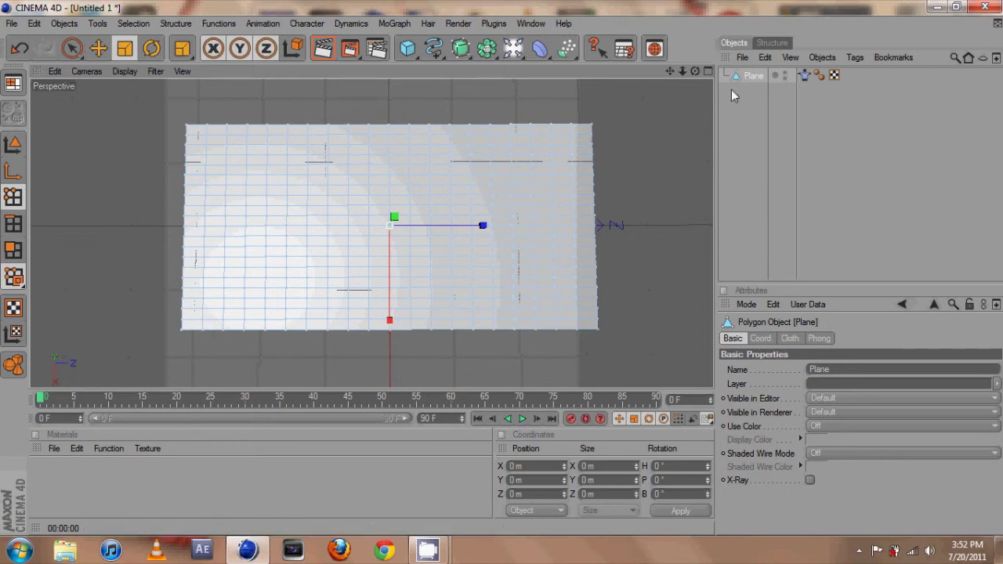
click(186, 127)
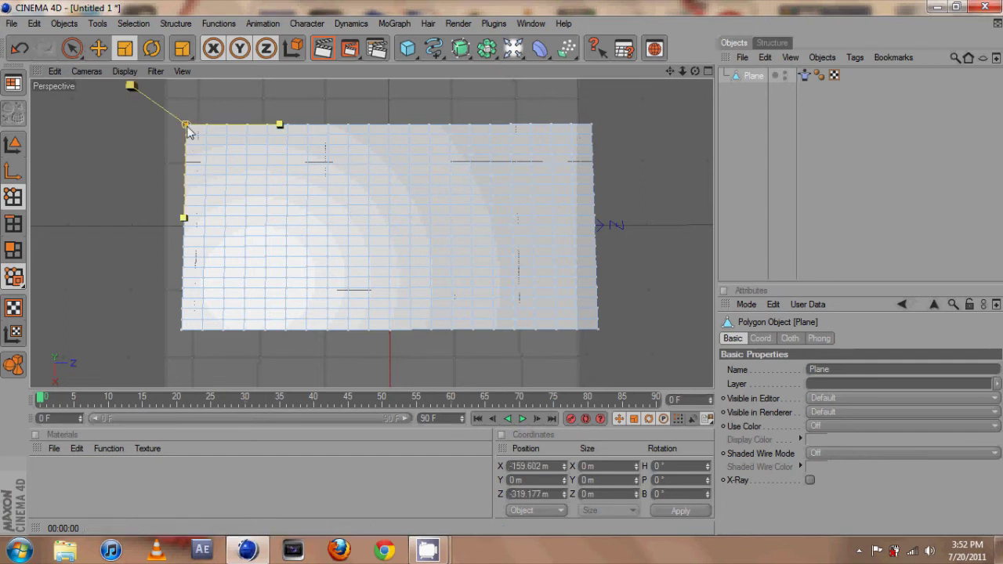
shift+click(182, 331)
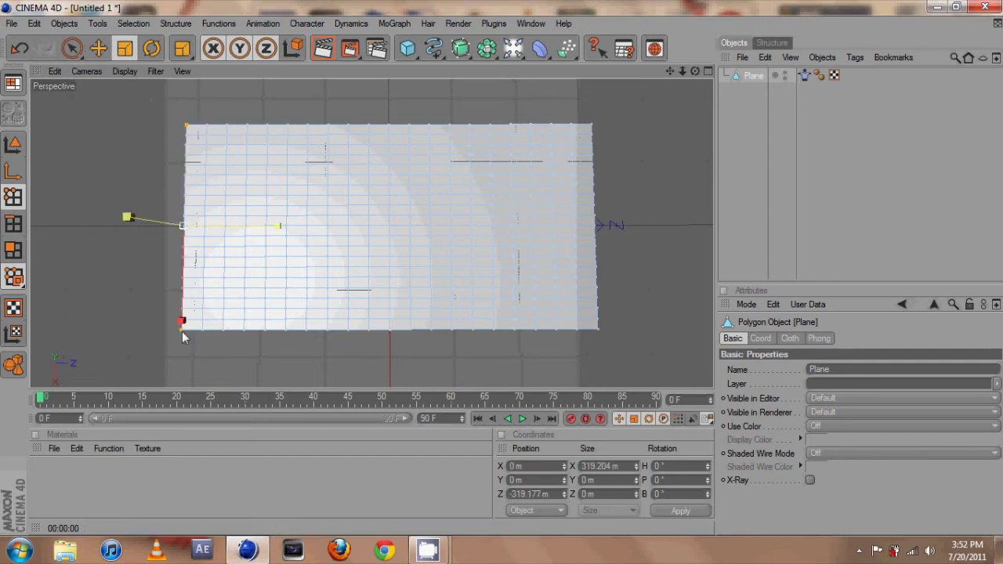
click(790, 338)
click(818, 338)
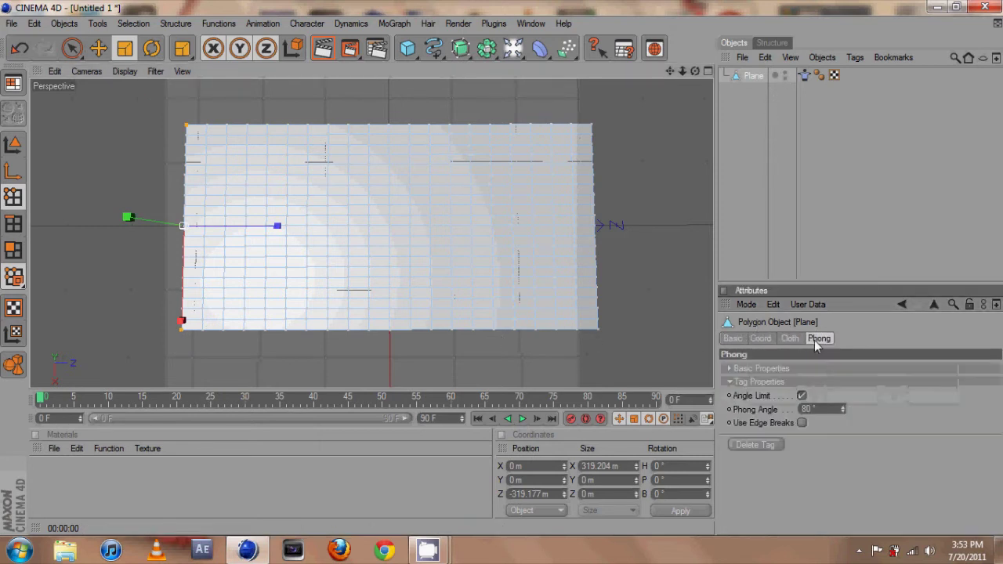
click(734, 339)
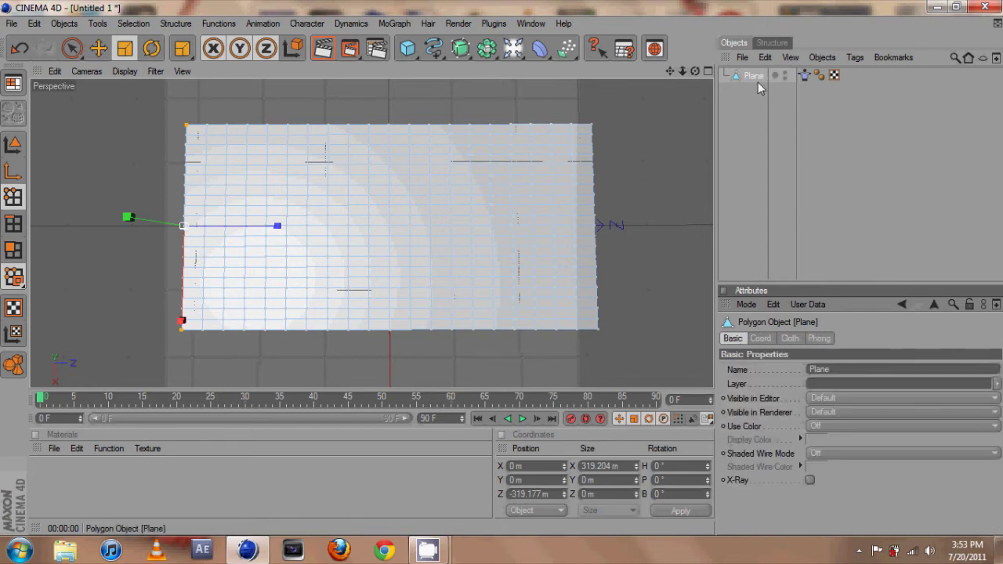
click(804, 75)
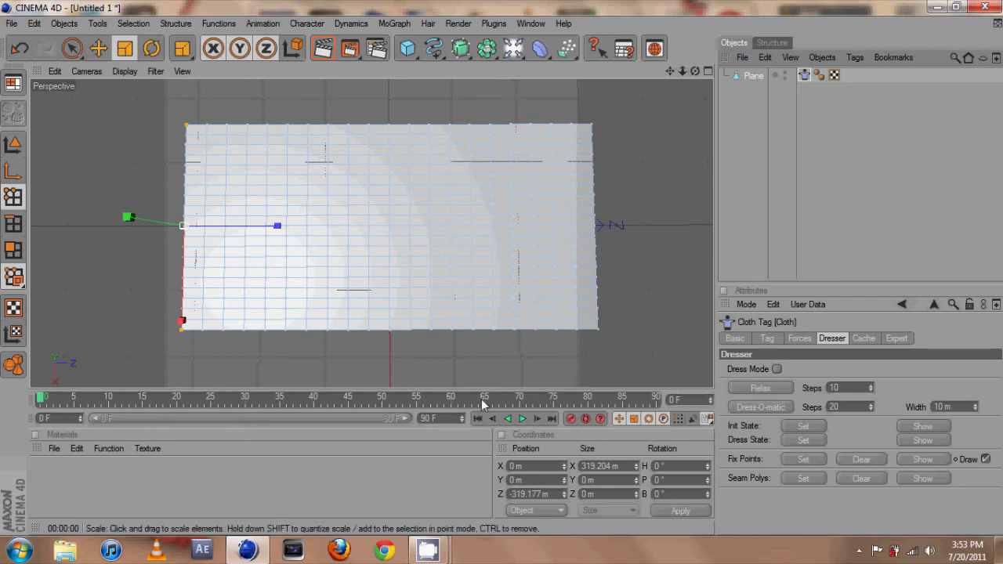
click(801, 461)
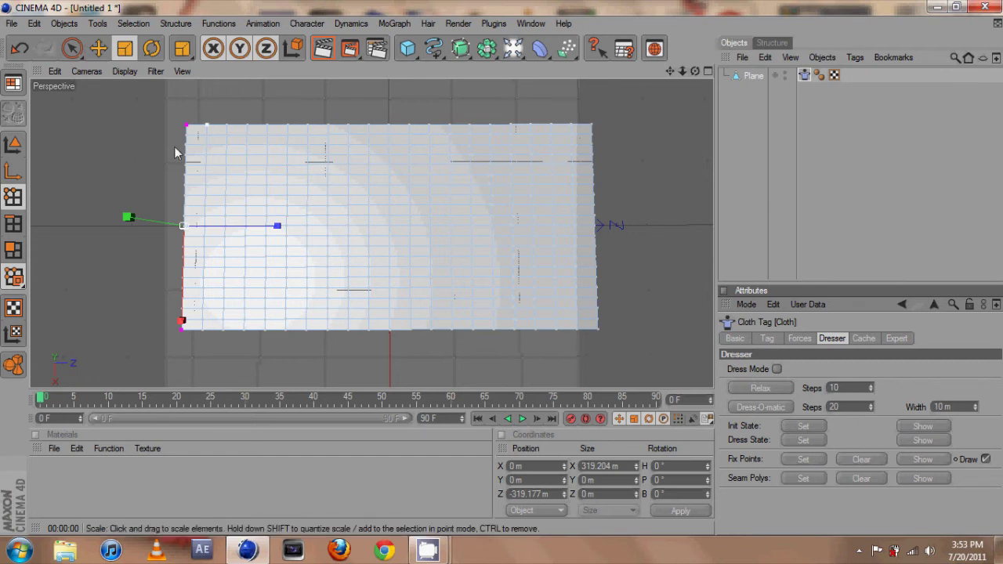
click(180, 319)
Step: Play the cloth simulation and set the Cloth tag's gravity to 0 while it runs
click(522, 419)
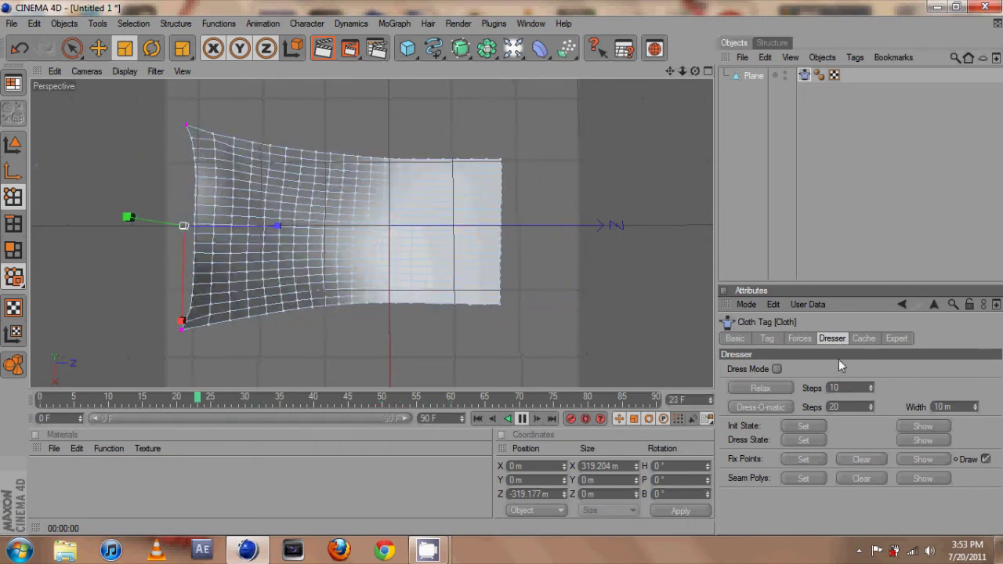
click(799, 338)
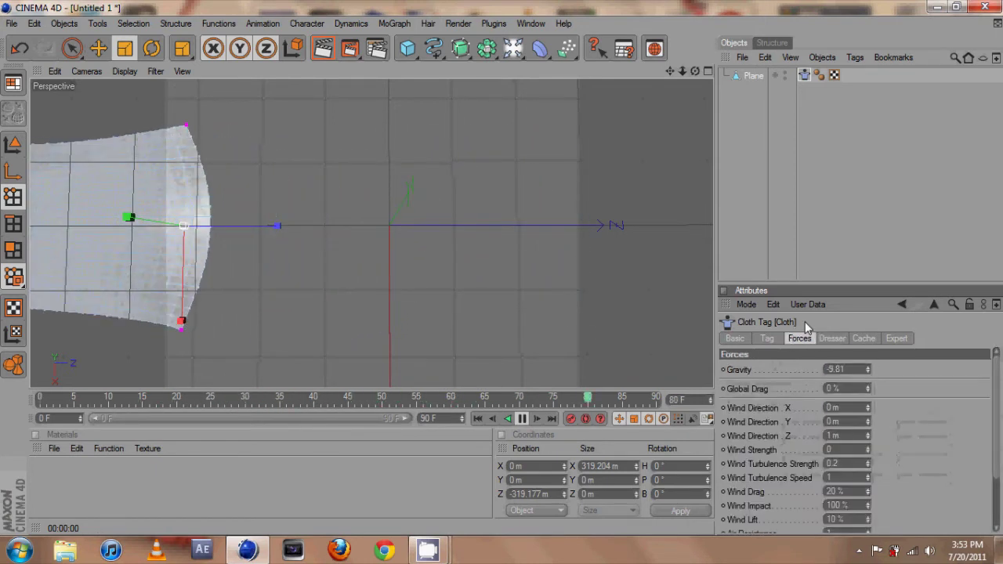
double_click(847, 369)
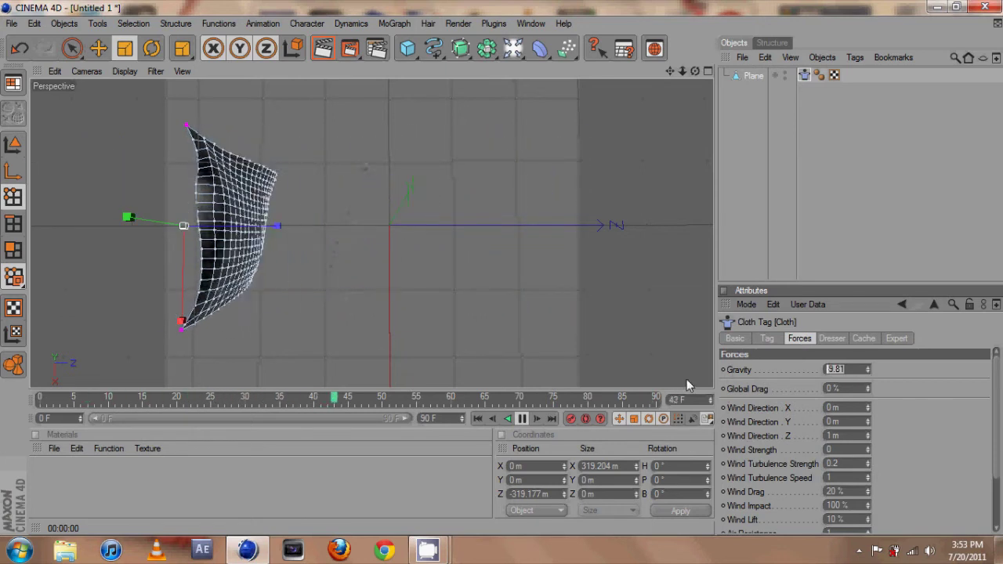
text(0)
key(Return)
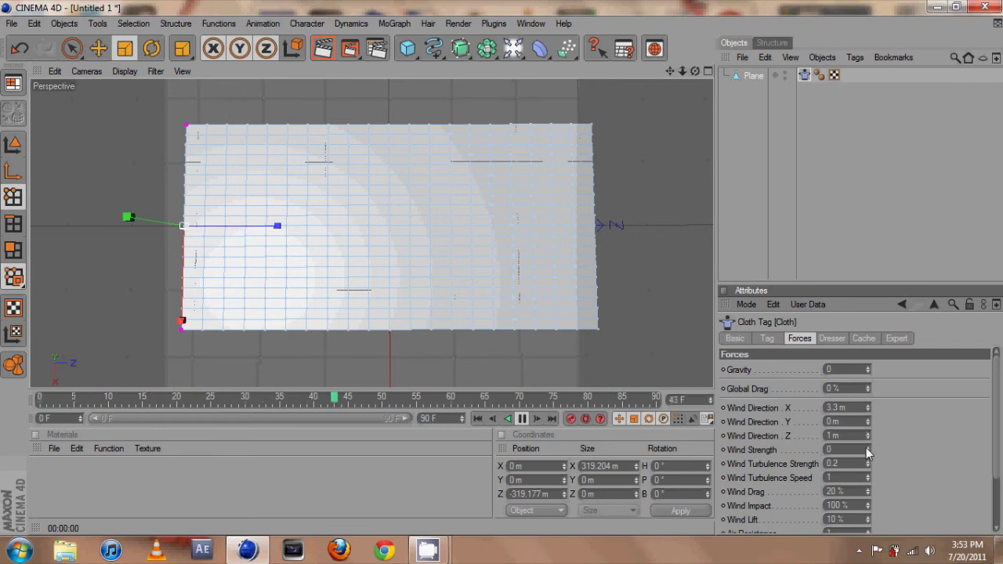
Step: Set the cloth's wind direction to X 5.1 m, Y 1.5 m and Z 2.6 m, with wind strength 4.2 and turbulence speed 14
drag(868, 448, 871, 446)
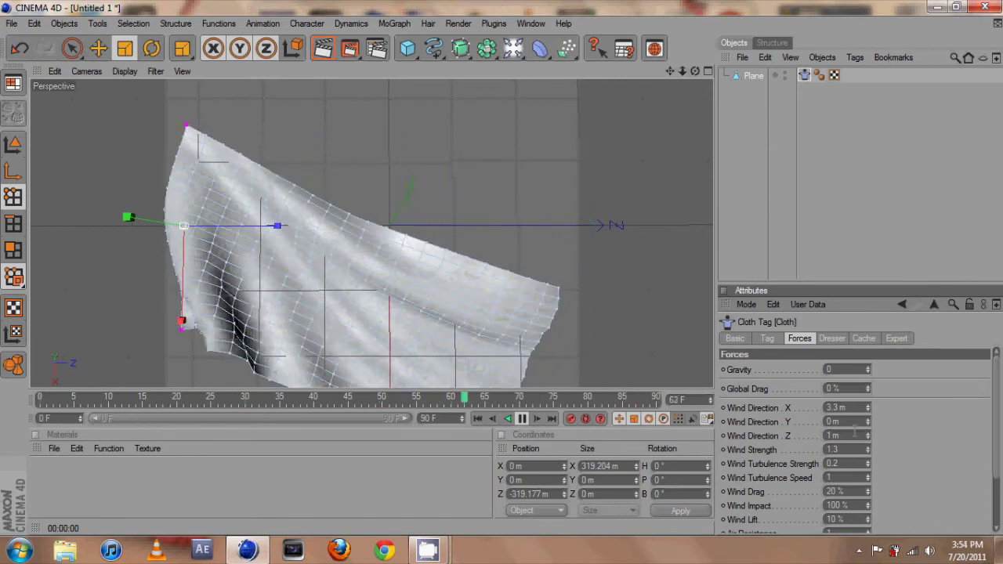
drag(868, 424, 867, 423)
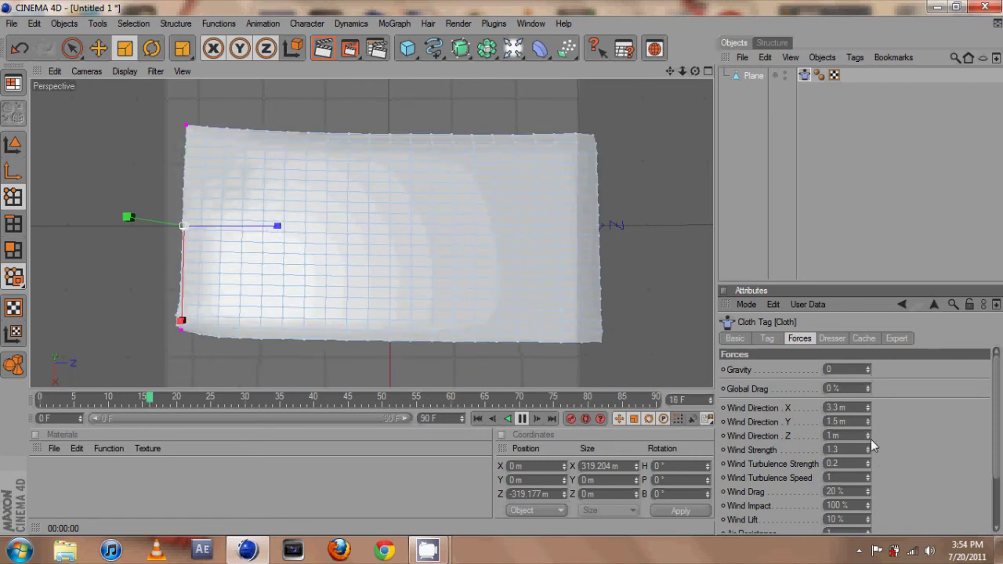
drag(868, 437, 870, 430)
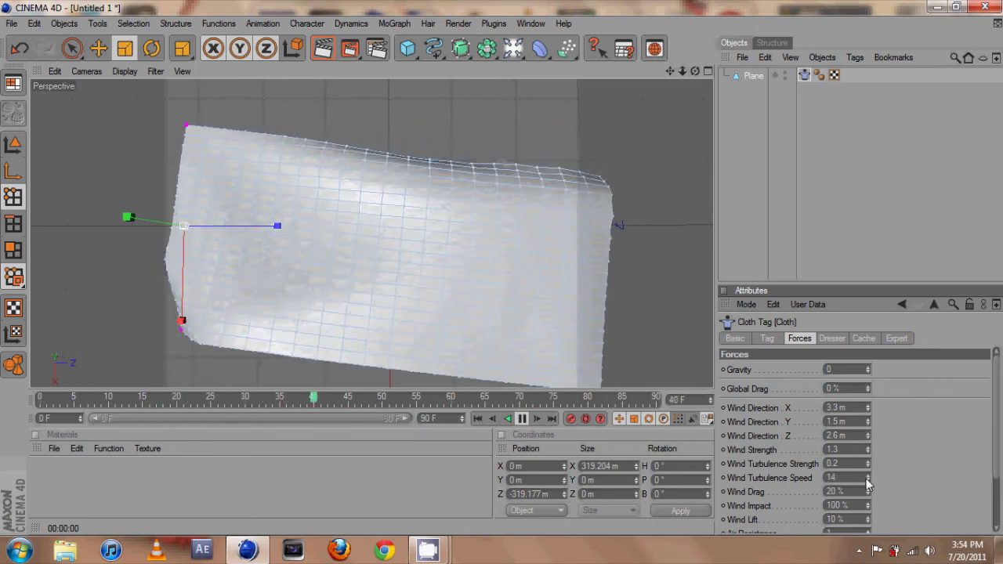
drag(866, 478, 866, 452)
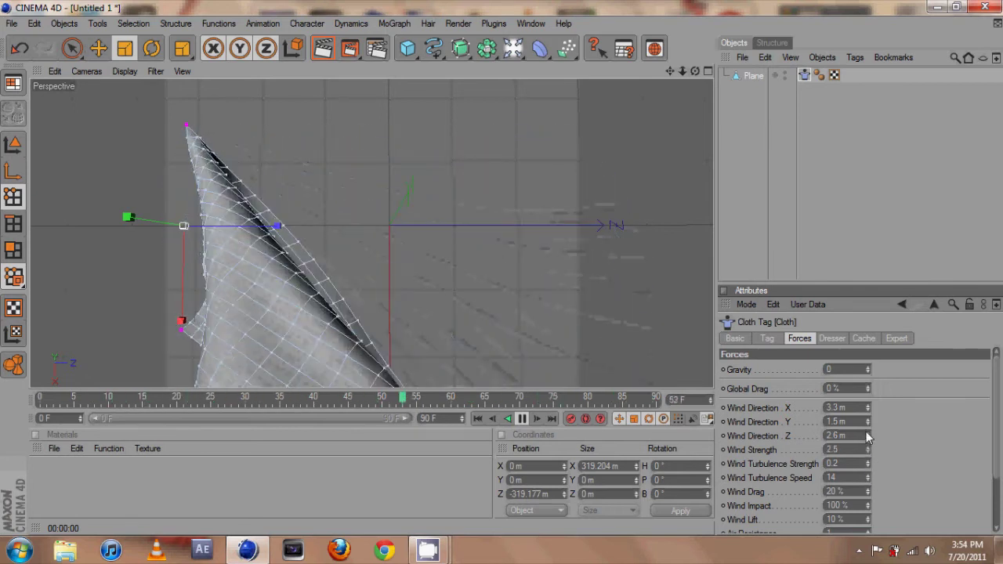
mouse_move(869, 450)
mouse_down()
mouse_move(870, 428)
mouse_move(870, 468)
mouse_move(871, 445)
mouse_up()
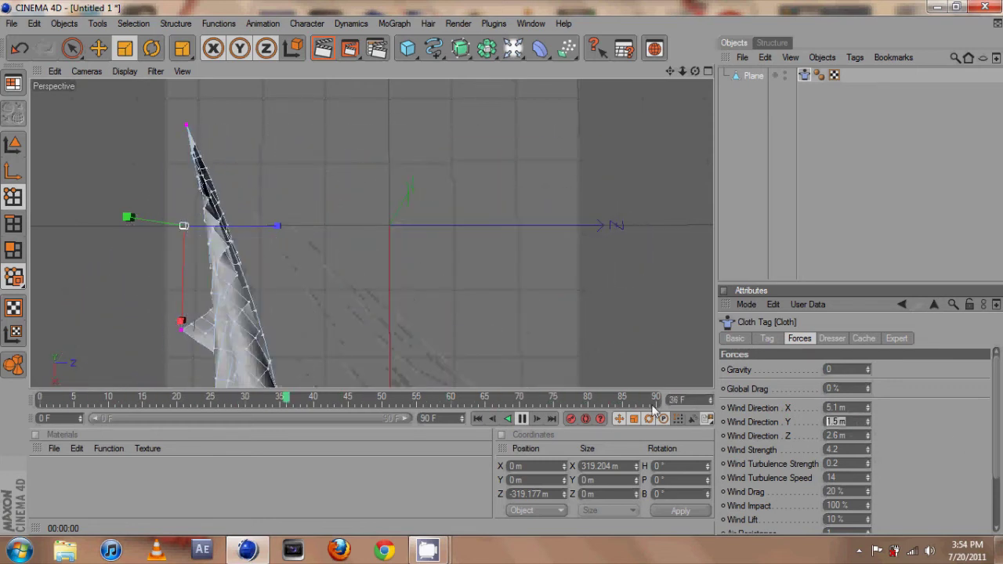
Step: Set the cloth's wind direction Y and X to 0 m
text(0)
key(Return)
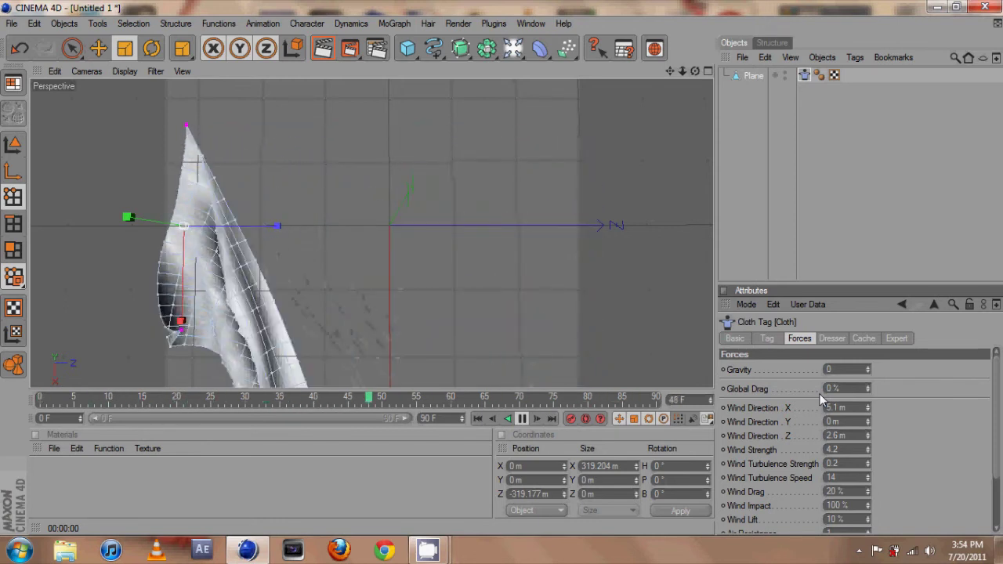
click(832, 408)
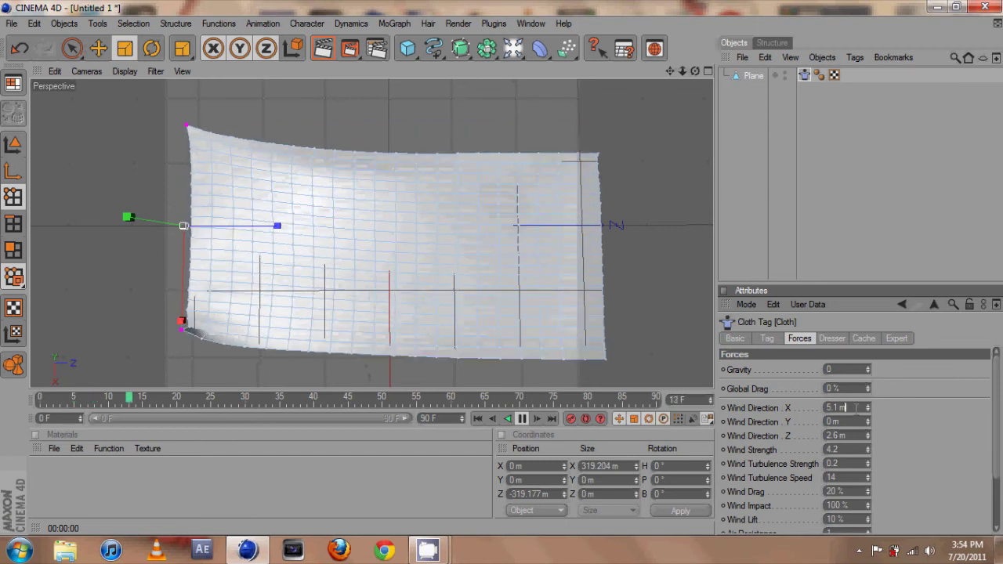
text(0)
key(Return)
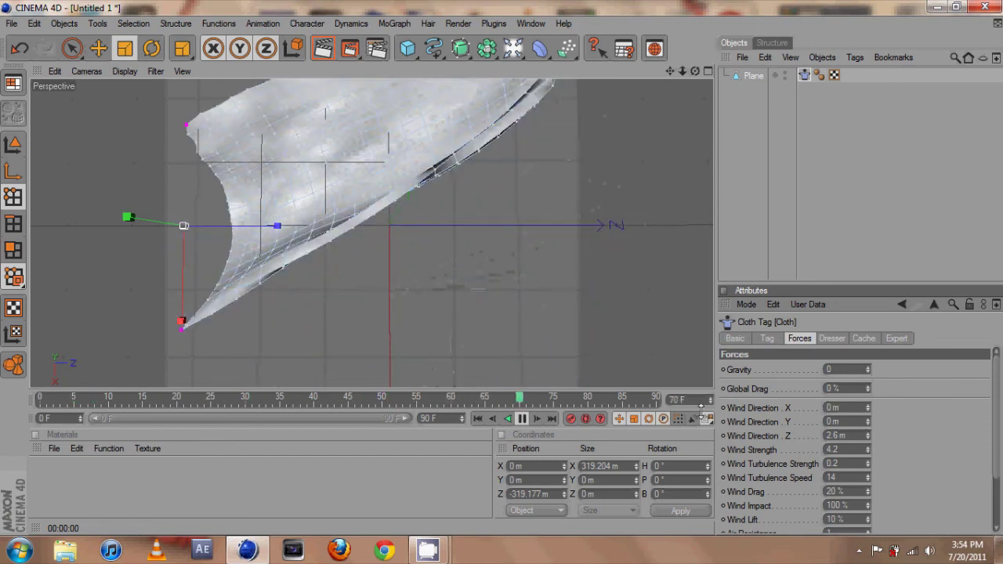